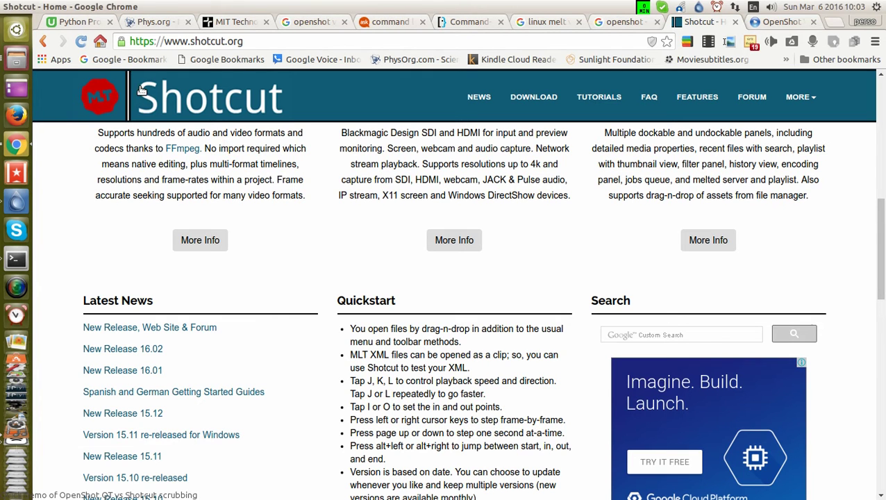
# Step: Compare the OpenShot blog tab with the Shotcut home page tab, then hide Chrome to show the desktop
pyautogui.click(776, 25)
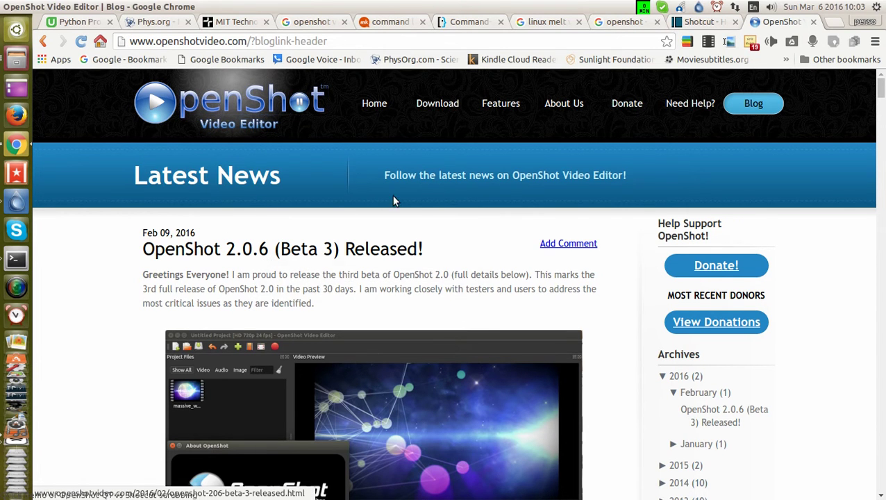
pyautogui.click(703, 23)
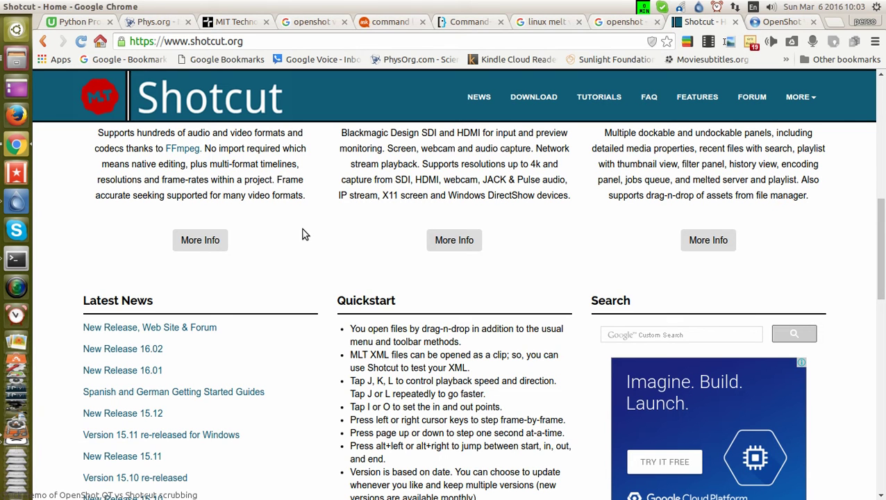
pyautogui.press('ctrl+super+d')
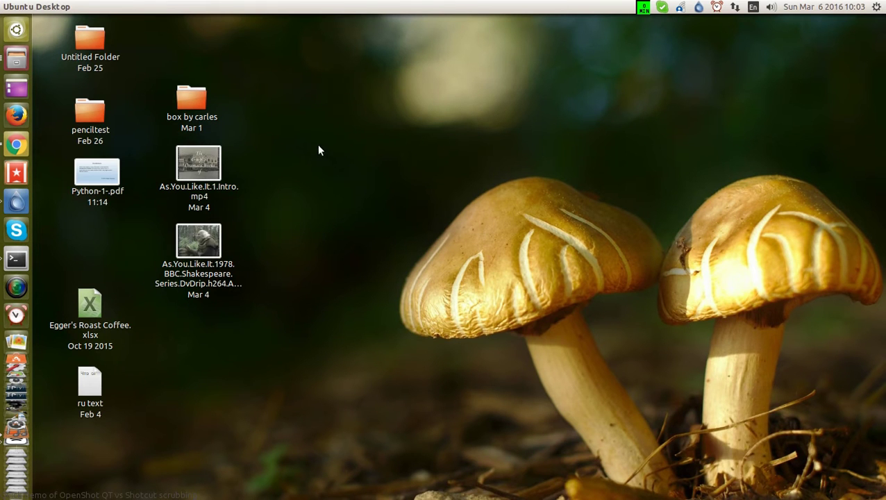
# Step: Check the properties of As.You.Like.It.1.Intro.mp4 to confirm it is a 6.8 MB MPEG-4 file
pyautogui.rightClick(202, 168)
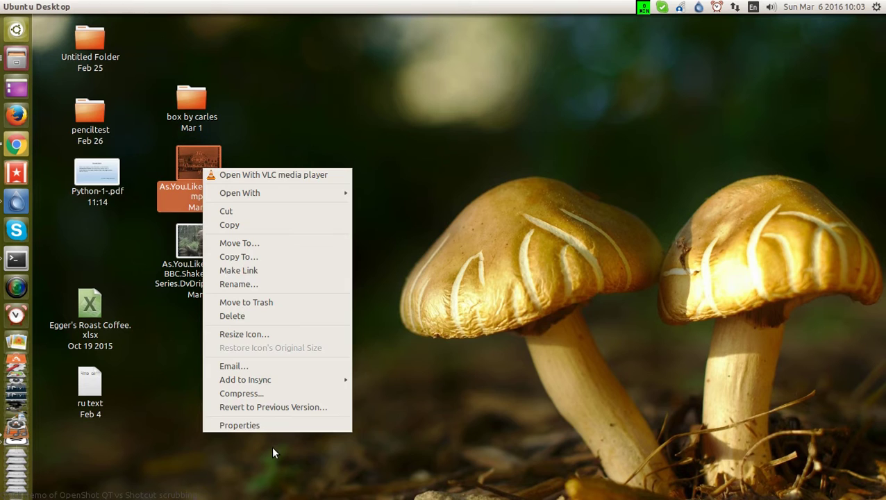
pyautogui.click(263, 426)
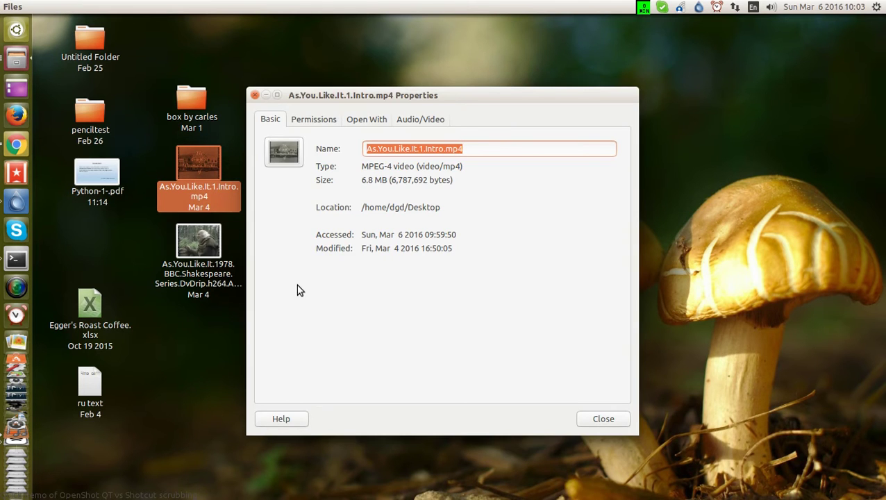
pyautogui.click(603, 419)
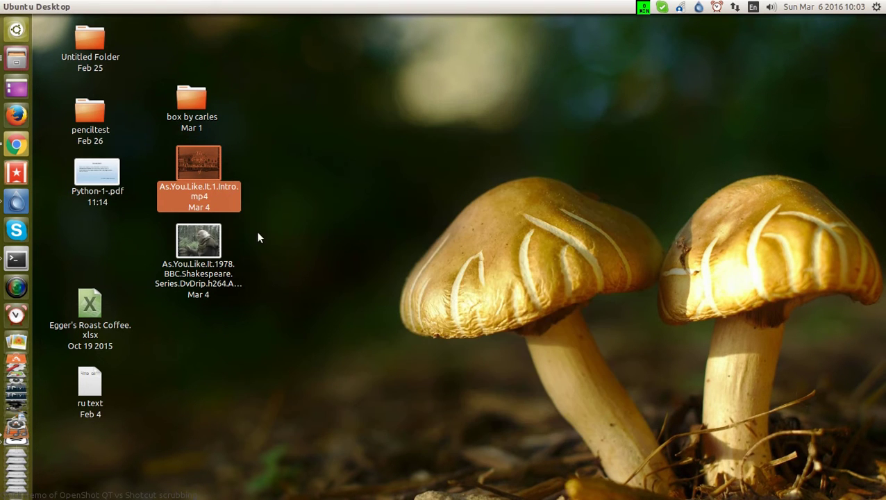
# Step: Open As.You.Like.It.1.Intro.mp4 with OpenShot Video Editor
pyautogui.rightClick(207, 174)
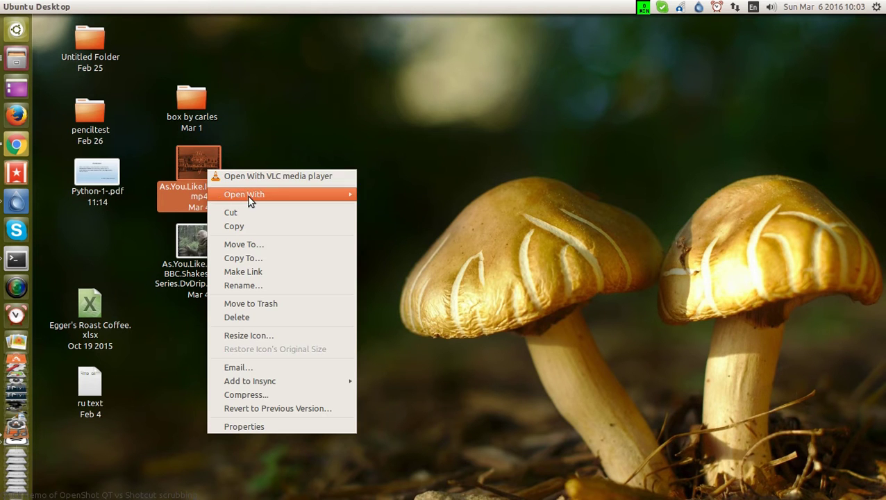
pyautogui.moveTo(251, 194)
pyautogui.click(408, 208)
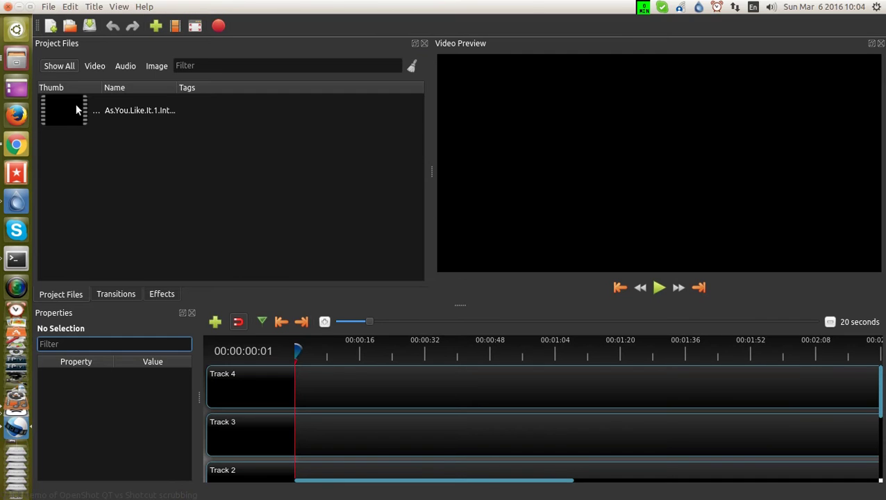
# Step: Place the intro clip on Track 4, scrub through it, then quit OpenShot without saving
pyautogui.moveTo(62, 110); pyautogui.dragTo(306, 361)
pyautogui.click(323, 386)
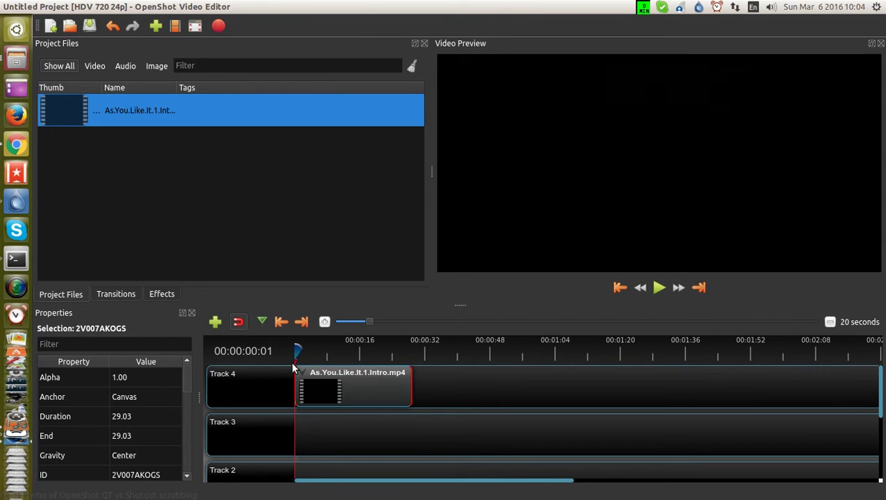
pyautogui.moveTo(296, 352); pyautogui.dragTo(363, 354)
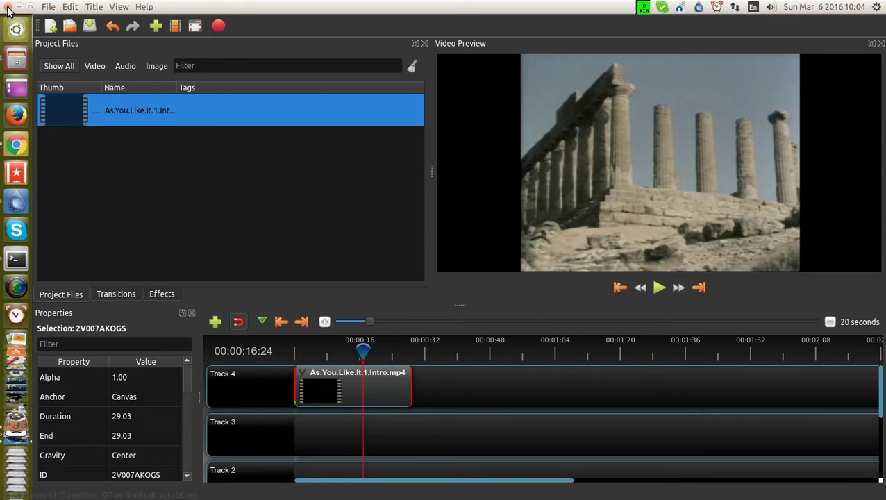
pyautogui.click(8, 8)
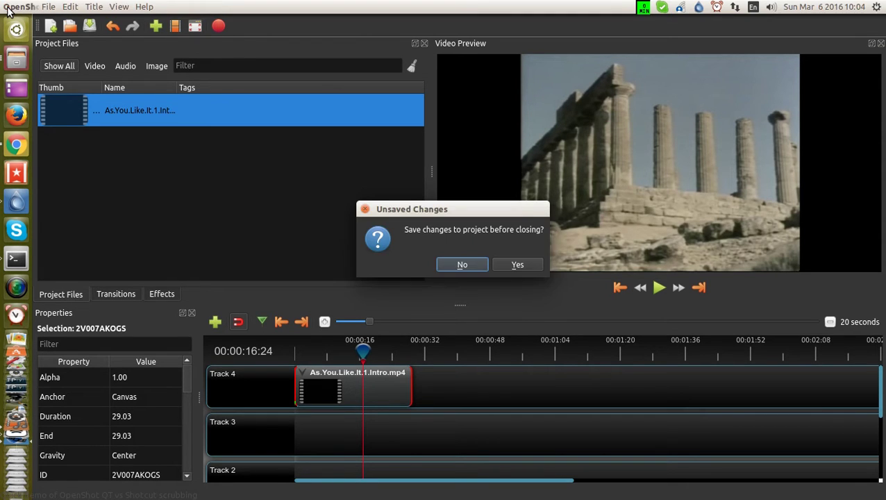
pyautogui.click(465, 262)
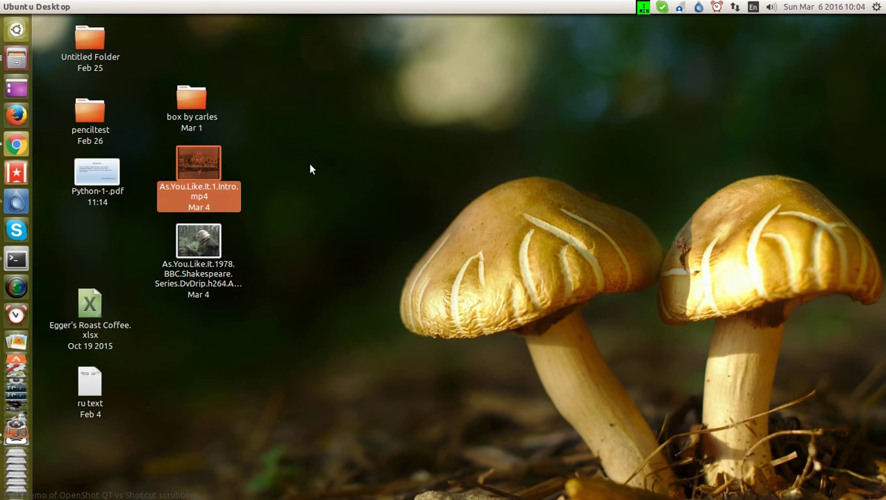
# Step: In Shotcut, open As.You.Like.It.1.Intro.mp4 from the Desktop folder into the source player
pyautogui.hotkey('alt', 'Tab')
pyautogui.hotkey('alt', 'Tab')
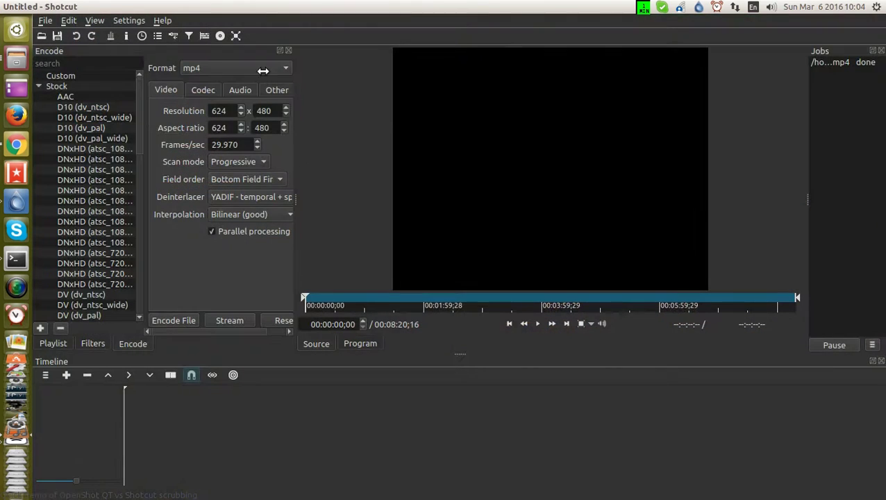
pyautogui.click(41, 36)
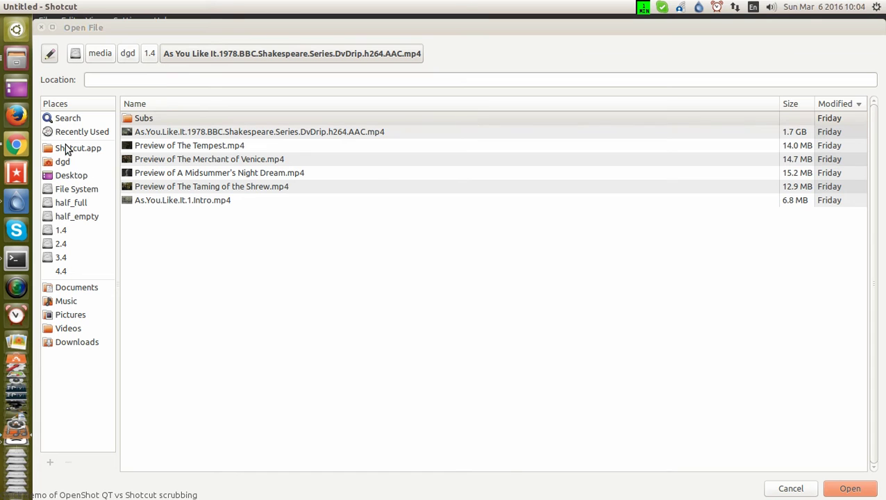
pyautogui.click(72, 176)
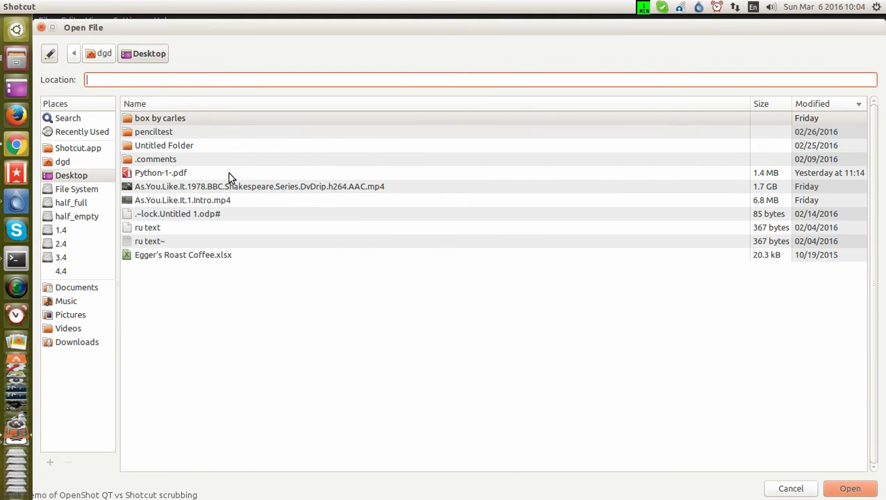
pyautogui.click(205, 203)
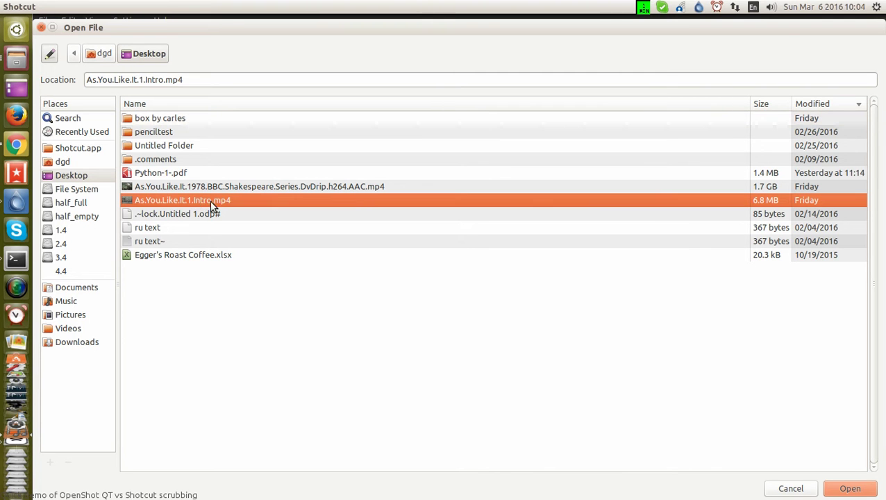
pyautogui.click(850, 489)
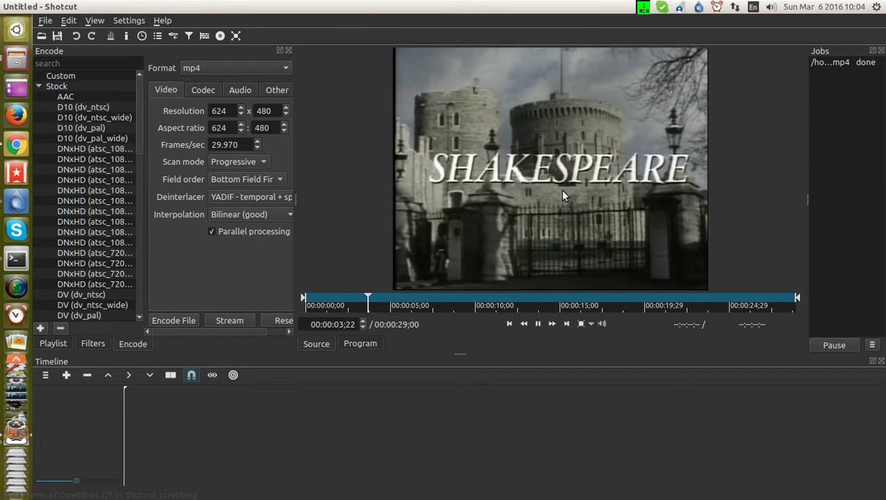
# Step: Pause the intro and scrub forward to 00:00:20;16 on the 'Presented by' temple frame
pyautogui.click(503, 226)
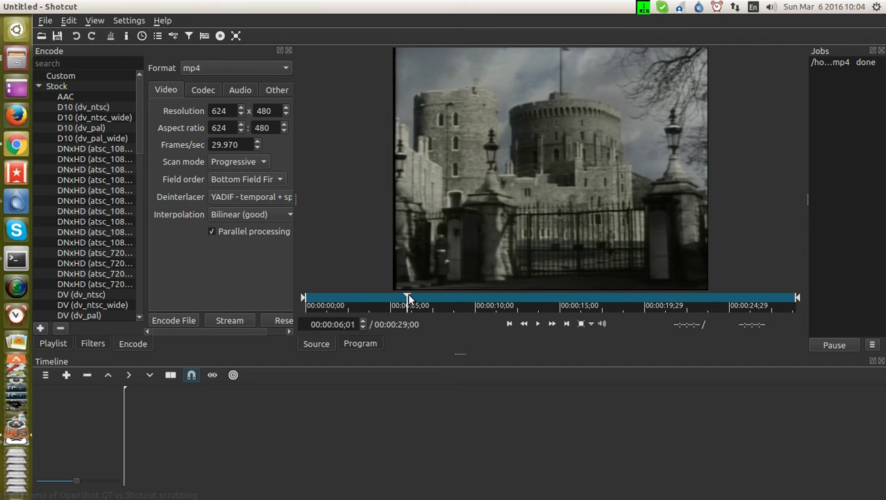
pyautogui.moveTo(407, 297); pyautogui.dragTo(653, 311)
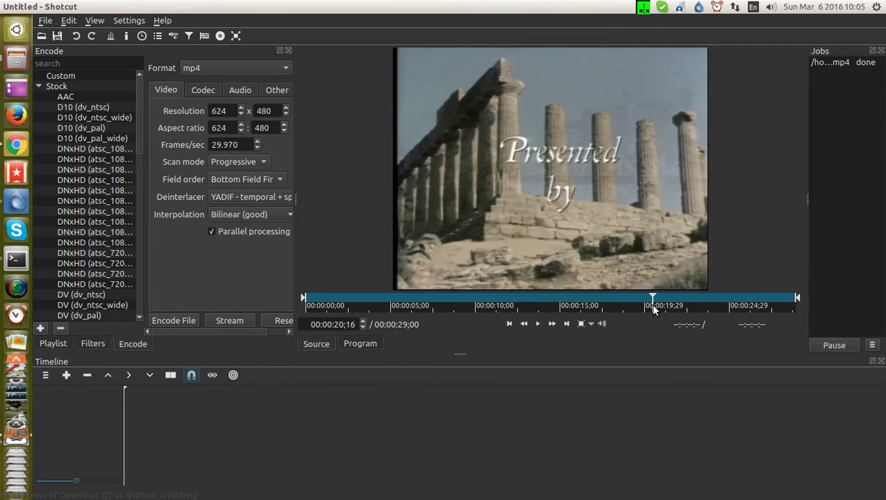
pyautogui.click(46, 22)
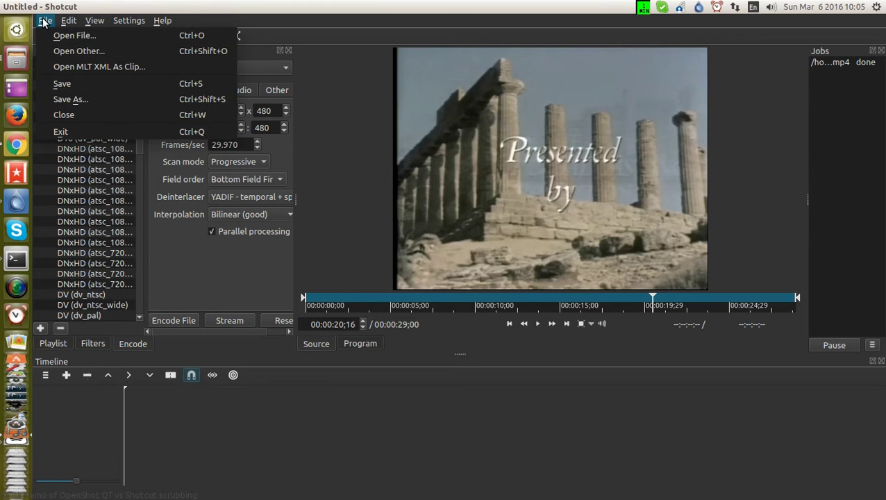
# Step: Close the intro clip in Shotcut, reveal the desktop, and bring up options for the 1978 video
pyautogui.click(63, 114)
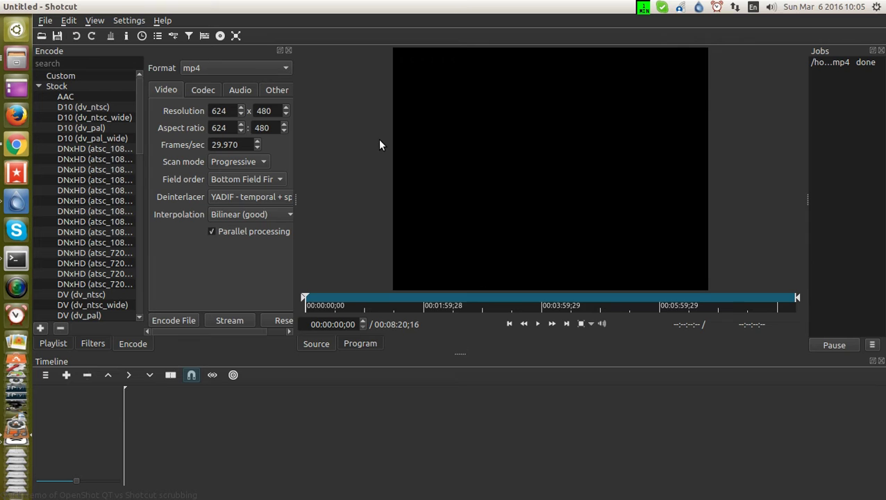
pyautogui.hotkey('alt', 'Tab')
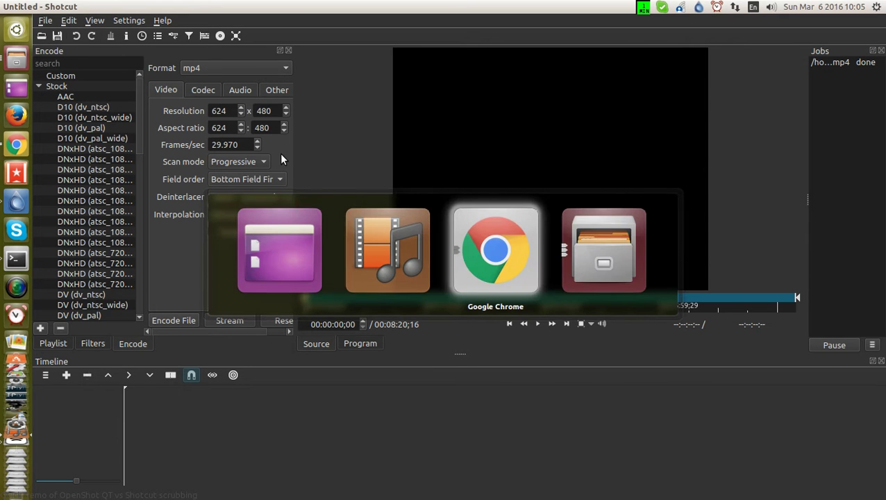
pyautogui.hotkey('alt', 'Tab')
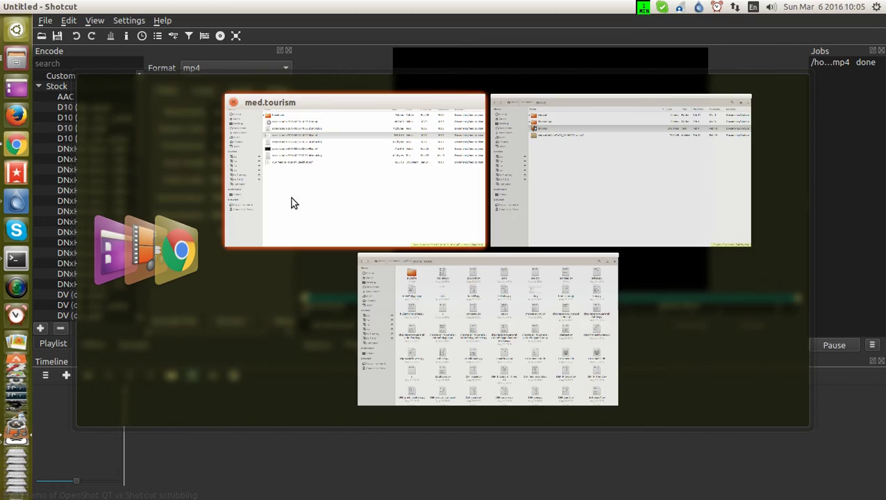
pyautogui.press('Escape')
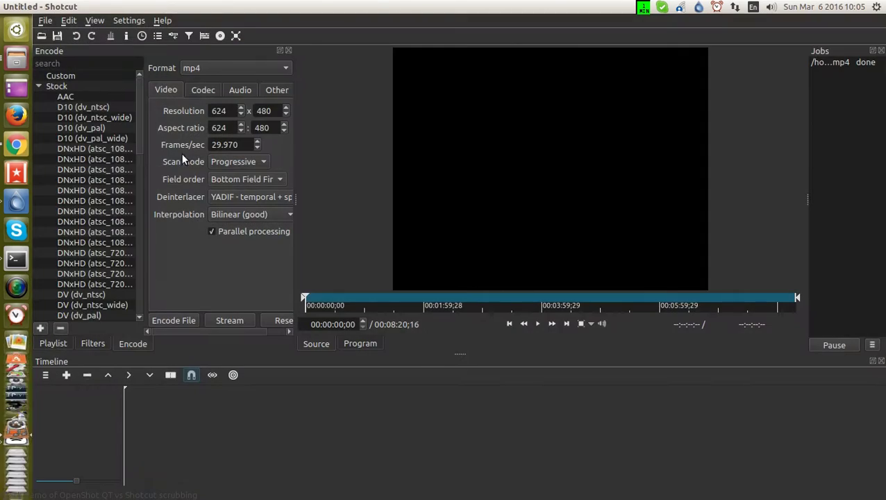
pyautogui.press('ctrl+super+d')
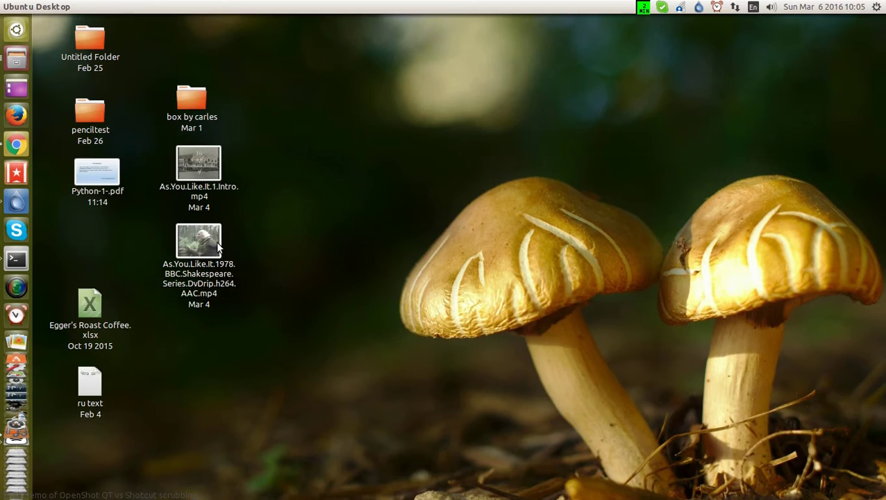
pyautogui.rightClick(202, 240)
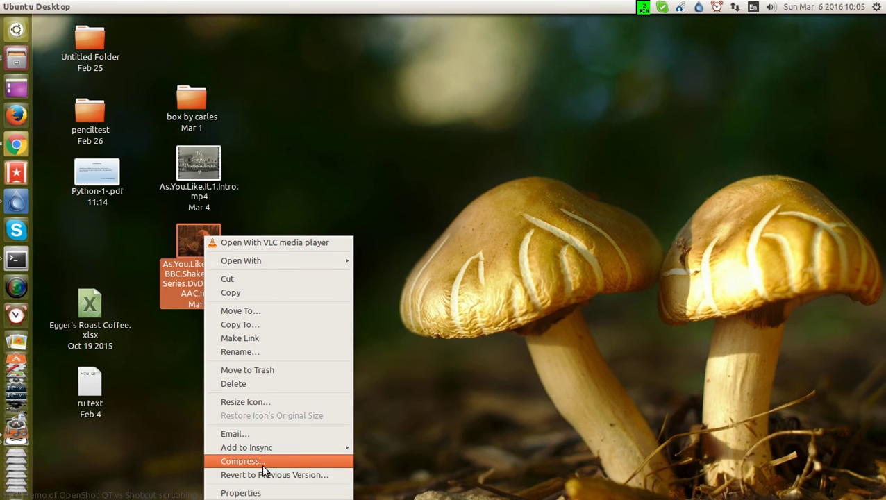
# Step: Confirm the As.You.Like.It.1978 video is 1.7 GB in Properties, then open it in OpenShot Video Editor
pyautogui.click(263, 494)
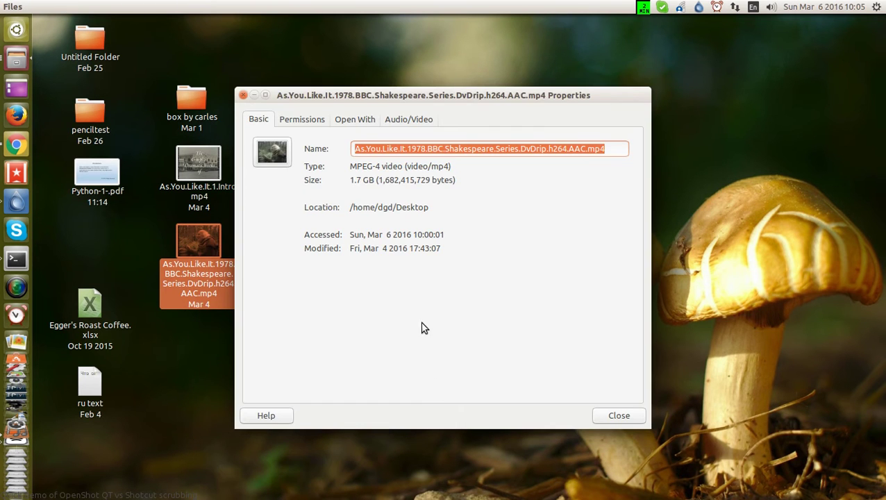
pyautogui.click(241, 95)
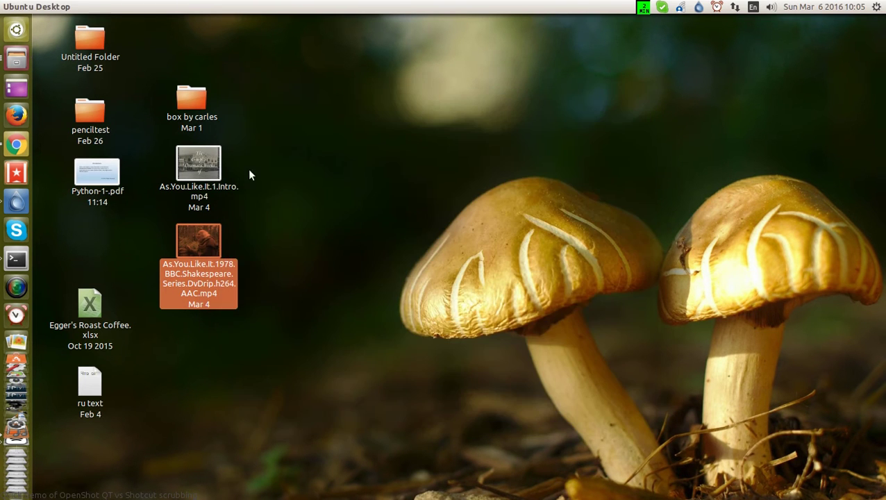
pyautogui.rightClick(206, 237)
pyautogui.moveTo(241, 266)
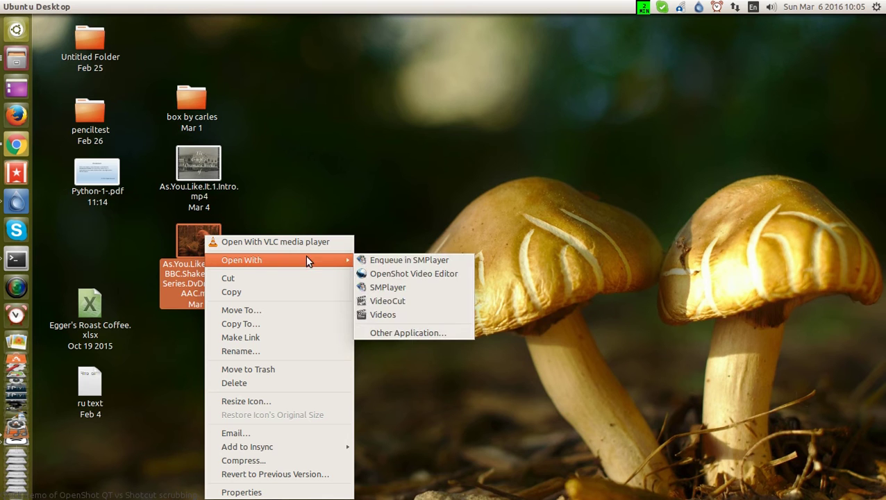
pyautogui.click(415, 274)
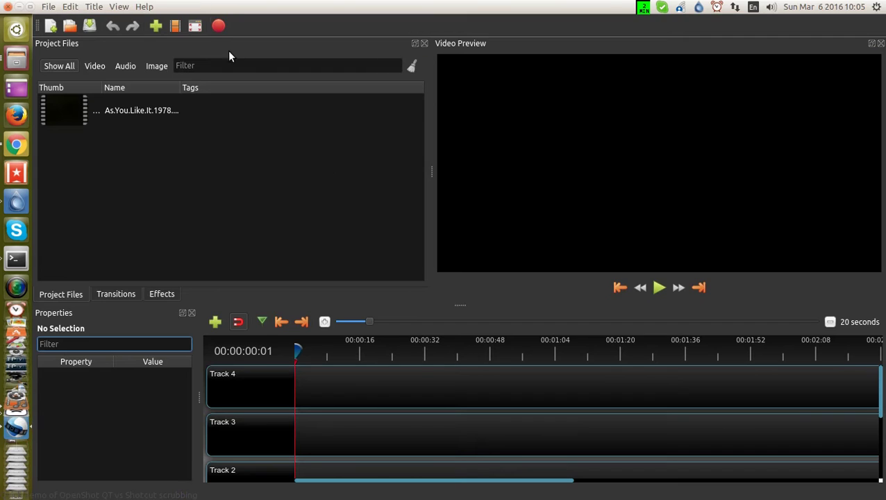
# Step: Check the OpenShot version under Help > About OpenShot
pyautogui.click(145, 7)
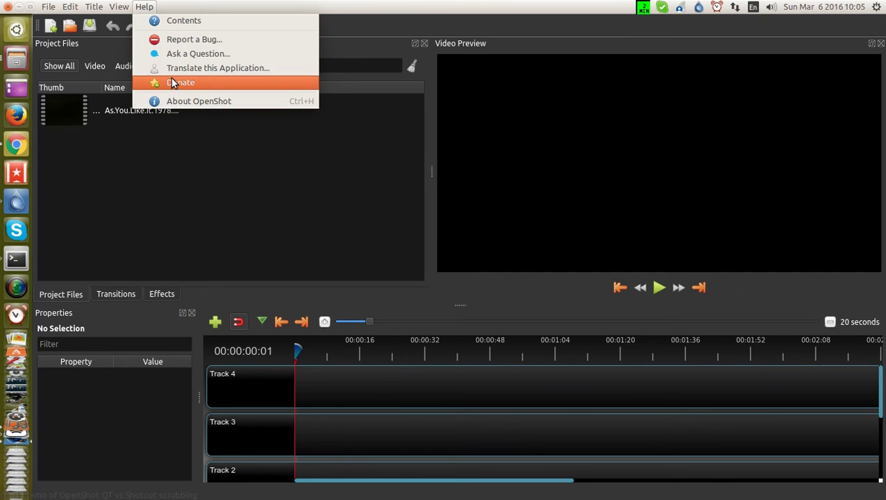
pyautogui.click(184, 103)
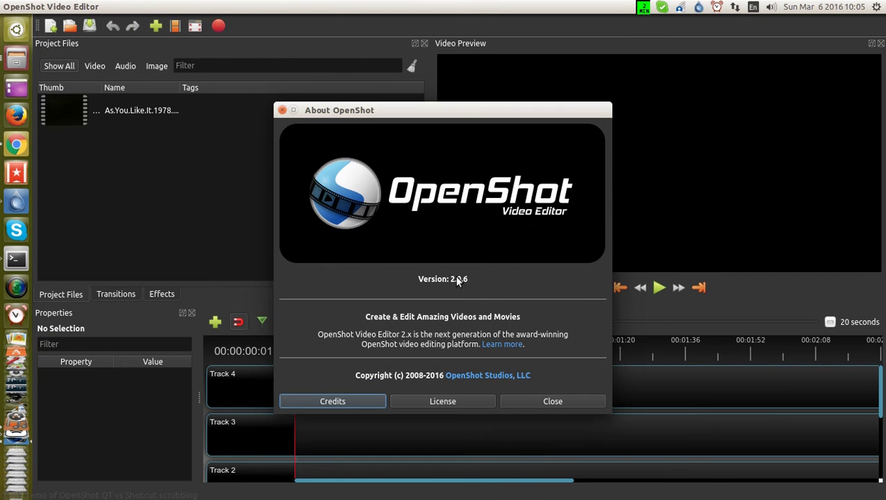
pyautogui.click(549, 402)
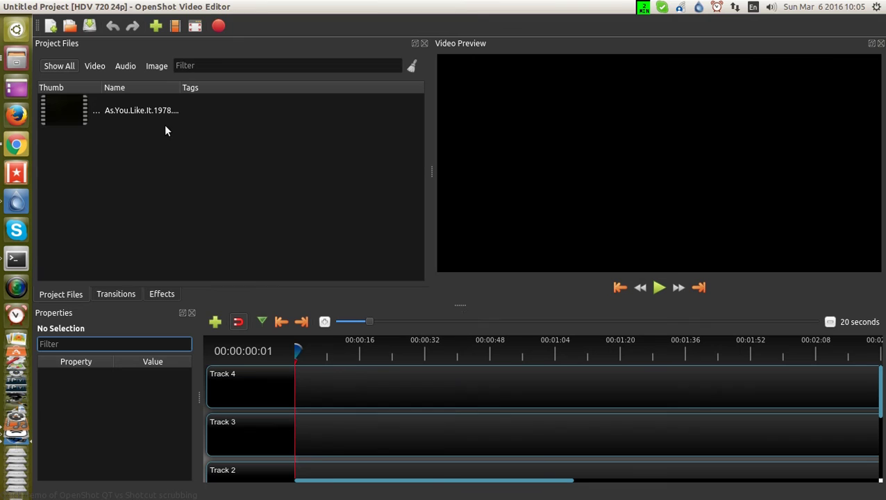
# Step: Put the 1978 video on Track 4, zoom the timeline to 200 seconds, and scrub to 00:05:54
pyautogui.moveTo(75, 112); pyautogui.dragTo(291, 389)
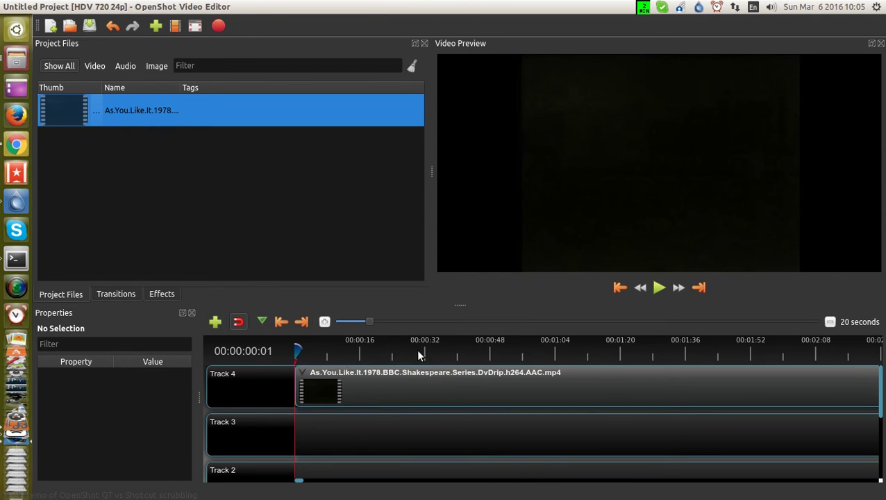
pyautogui.moveTo(371, 321); pyautogui.dragTo(417, 332)
pyautogui.moveTo(349, 325); pyautogui.dragTo(846, 312)
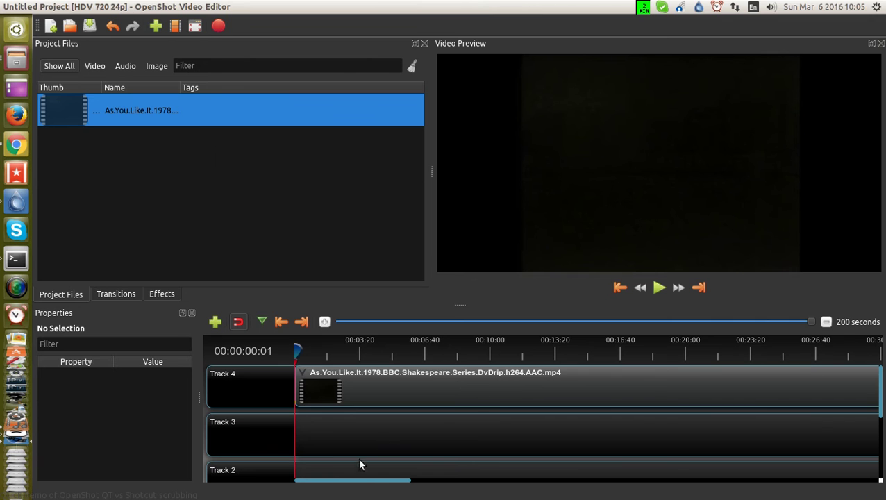
pyautogui.moveTo(361, 481); pyautogui.dragTo(340, 474)
pyautogui.press('XF86AudioRaiseVolume')
pyautogui.press('XF86AudioRaiseVolume')
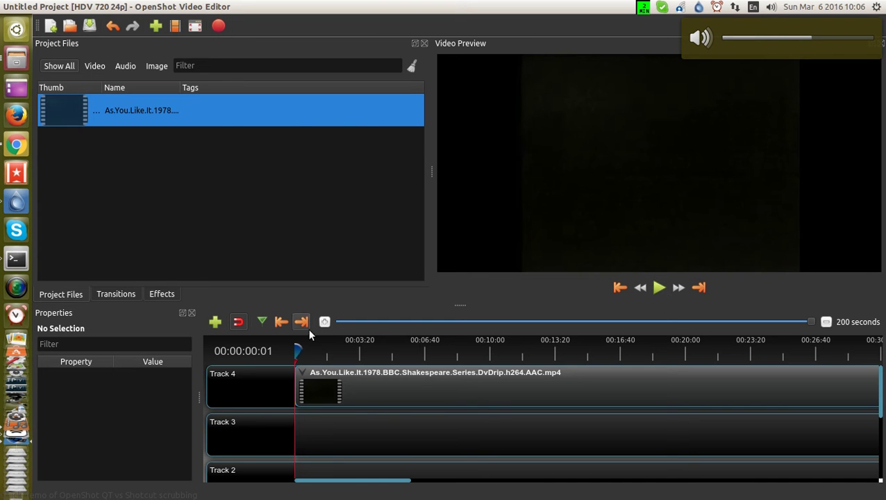
pyautogui.moveTo(298, 350); pyautogui.dragTo(410, 351)
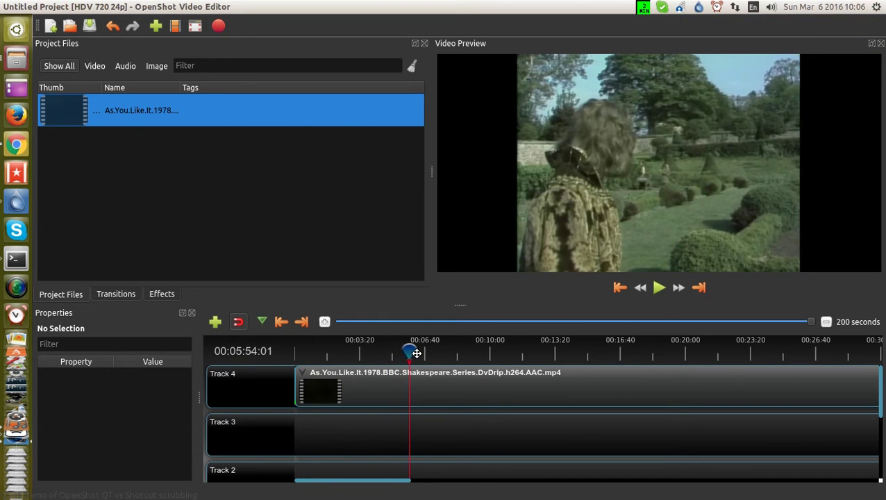
pyautogui.press('ctrl+super+d')
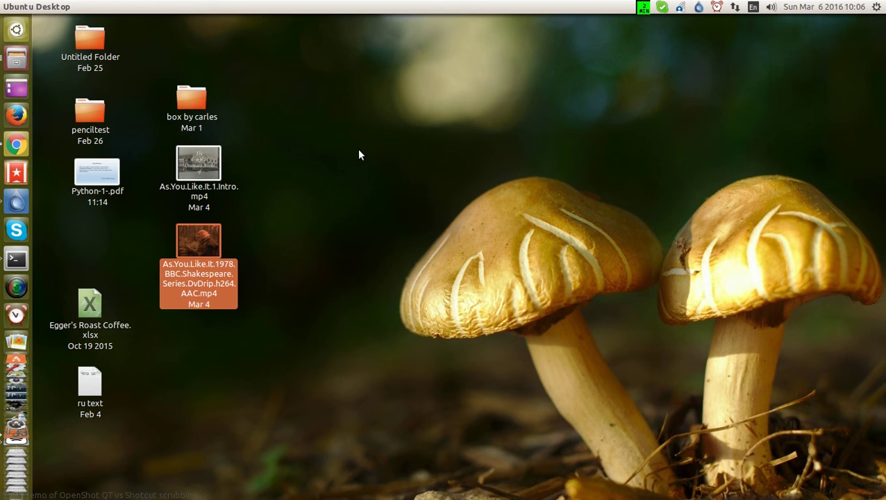
# Step: Deselect the desktop video file and Alt+Tab back to Shotcut's empty player
pyautogui.click(303, 205)
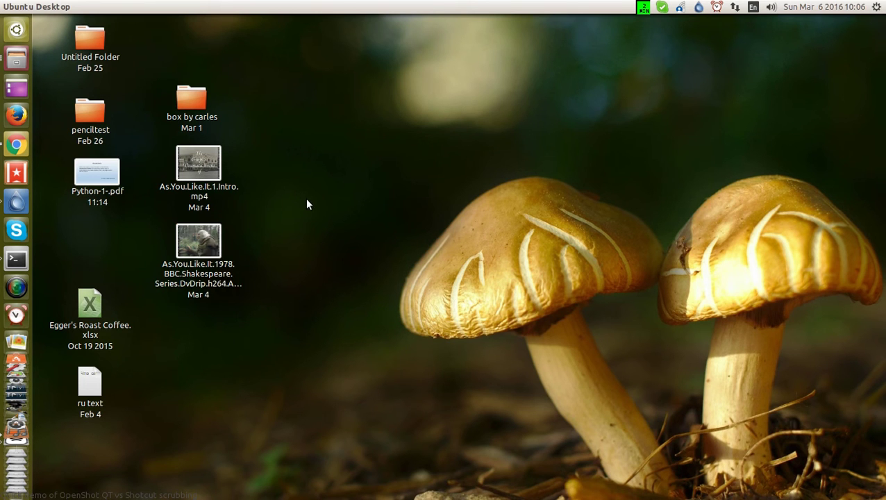
pyautogui.hotkey('alt', 'Tab')
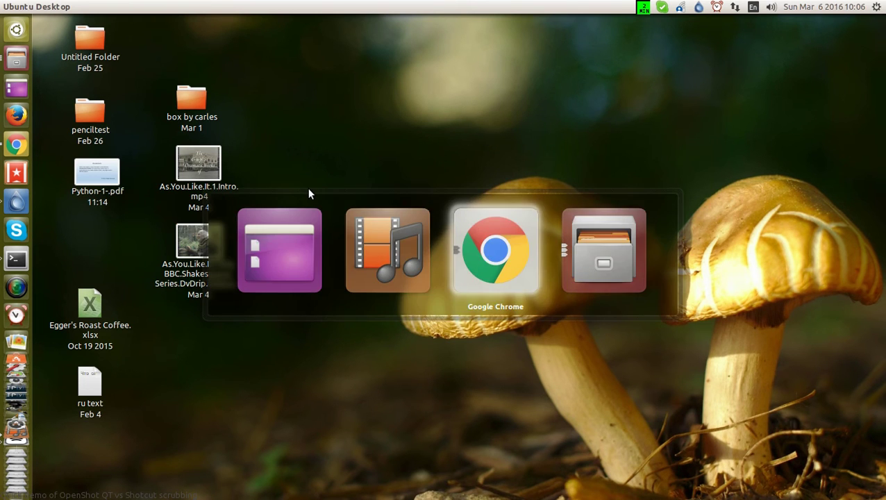
pyautogui.hotkey('alt', 'Tab')
pyautogui.hotkey('alt', 'Tab')
pyautogui.hotkey('alt', 'Tab')
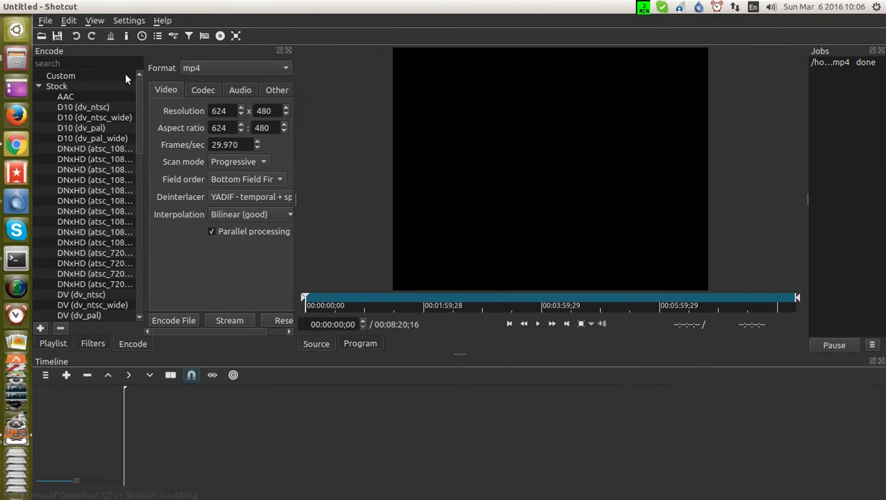
# Step: Open the 1.7 GB As.You.Like.It.1978 mp4, pause on the title, and view About showing version 16.02.01
pyautogui.click(43, 36)
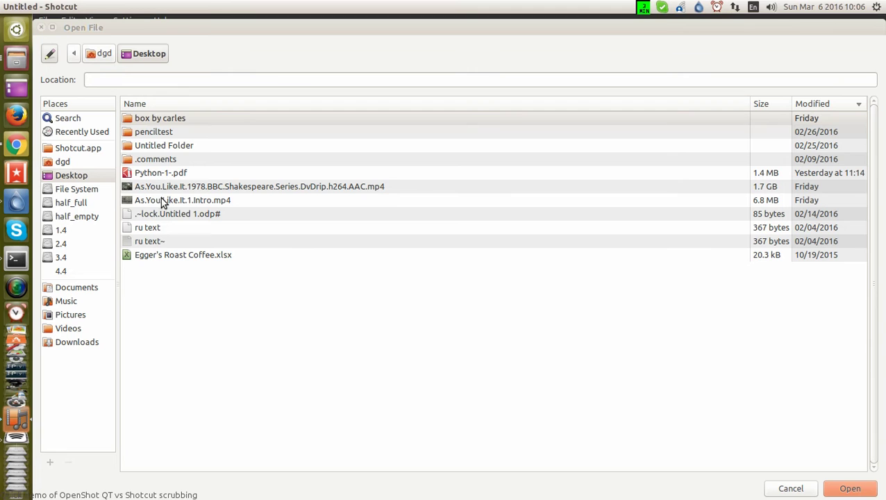
pyautogui.click(205, 188)
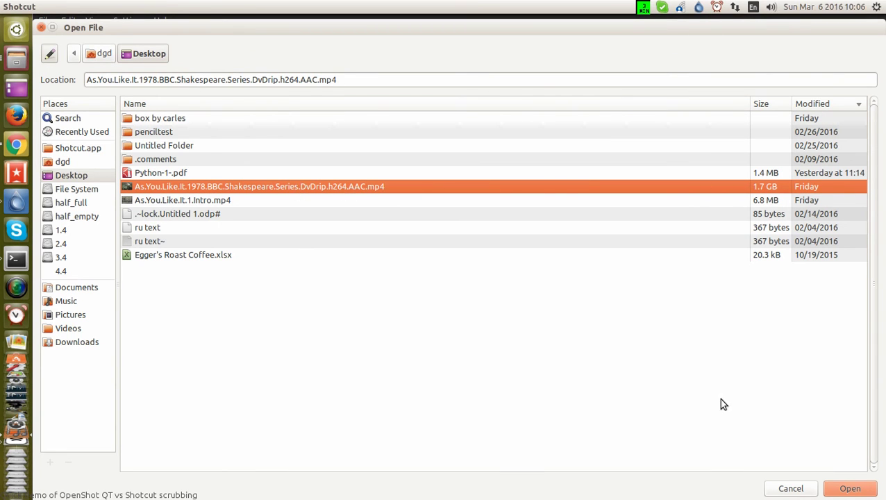
pyautogui.click(851, 489)
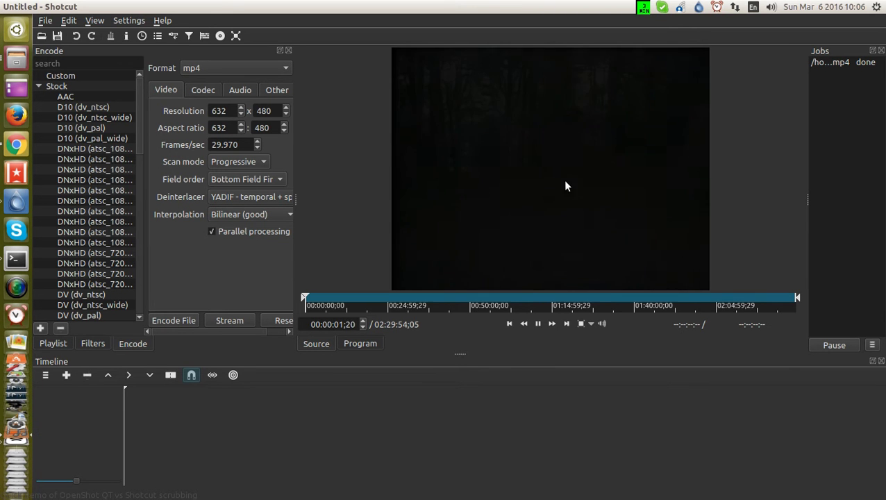
pyautogui.click(538, 324)
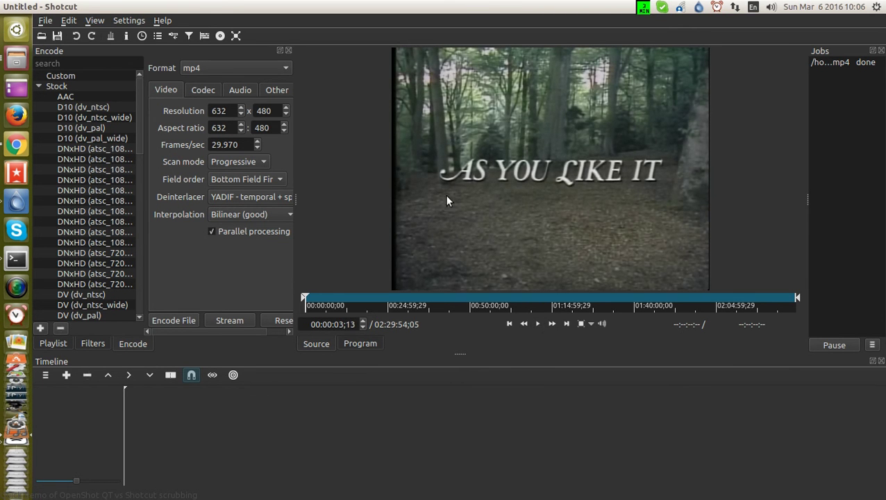
pyautogui.click(163, 21)
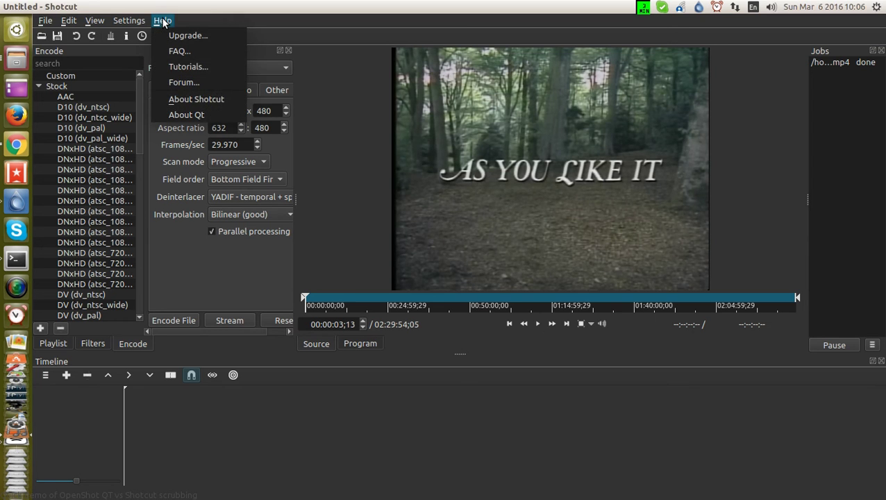
pyautogui.click(198, 101)
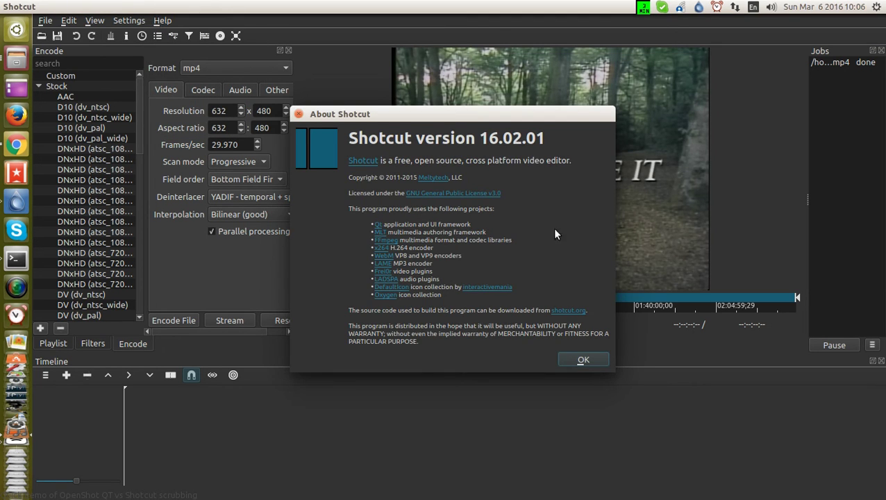
# Step: Dismiss the About dialog, scrub the Shakespeare video to about 01:02:30, and play briefly before pausing
pyautogui.click(578, 361)
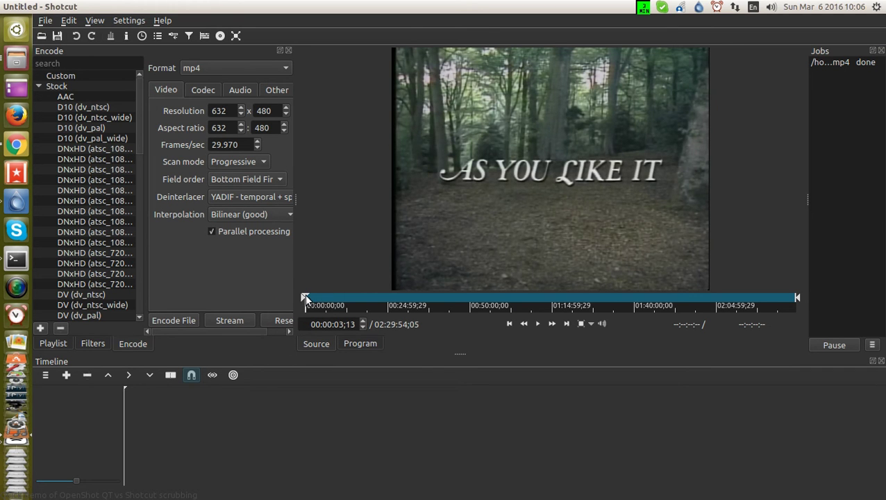
pyautogui.moveTo(305, 294); pyautogui.dragTo(512, 323)
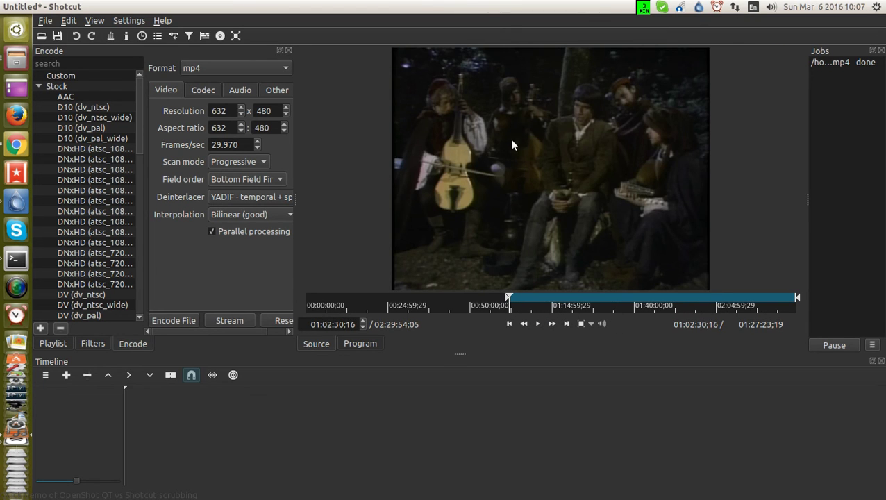
pyautogui.press('space')
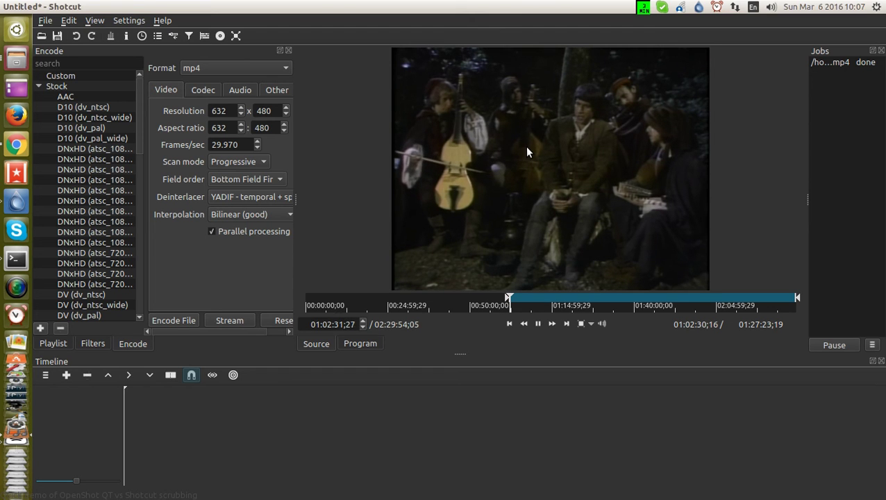
pyautogui.press('space')
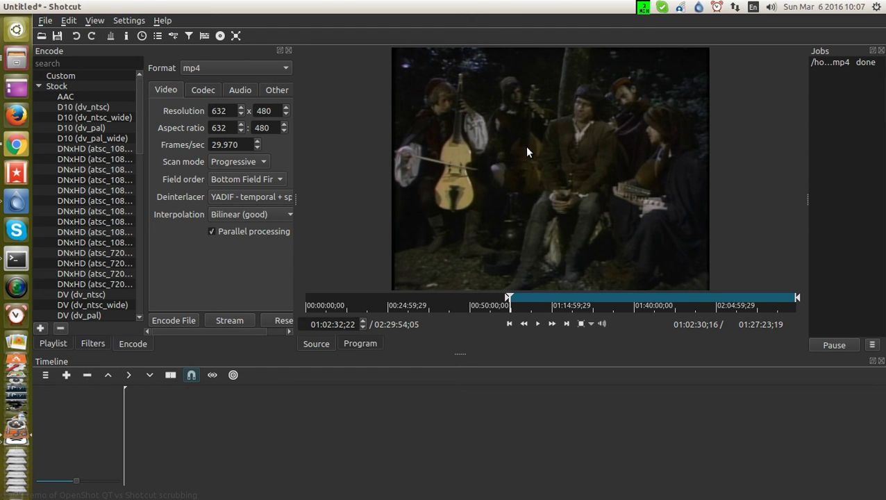